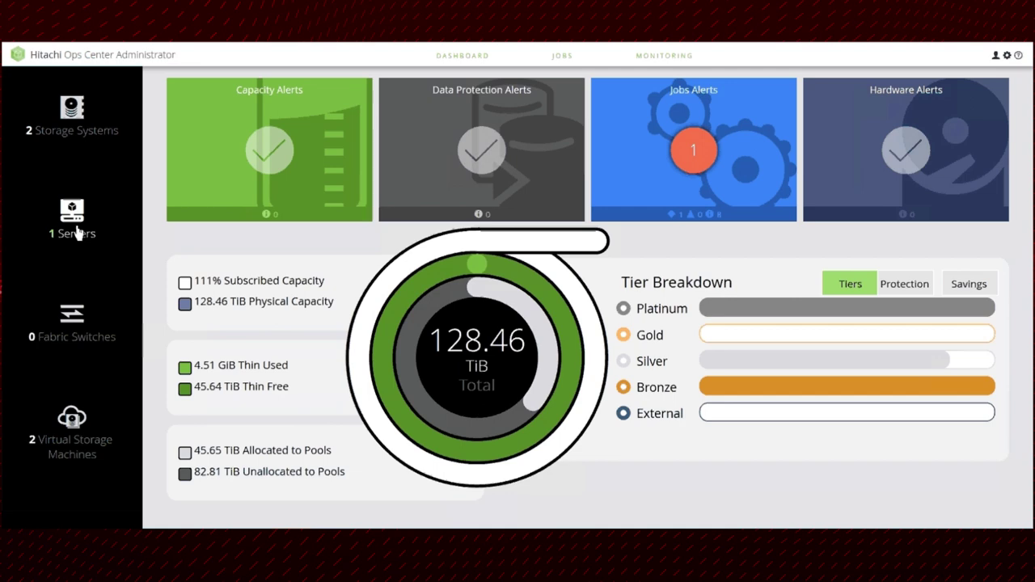
Select OpsCenter_Server in the Servers list and show its attach-volume options
click(77, 232)
click(56, 460)
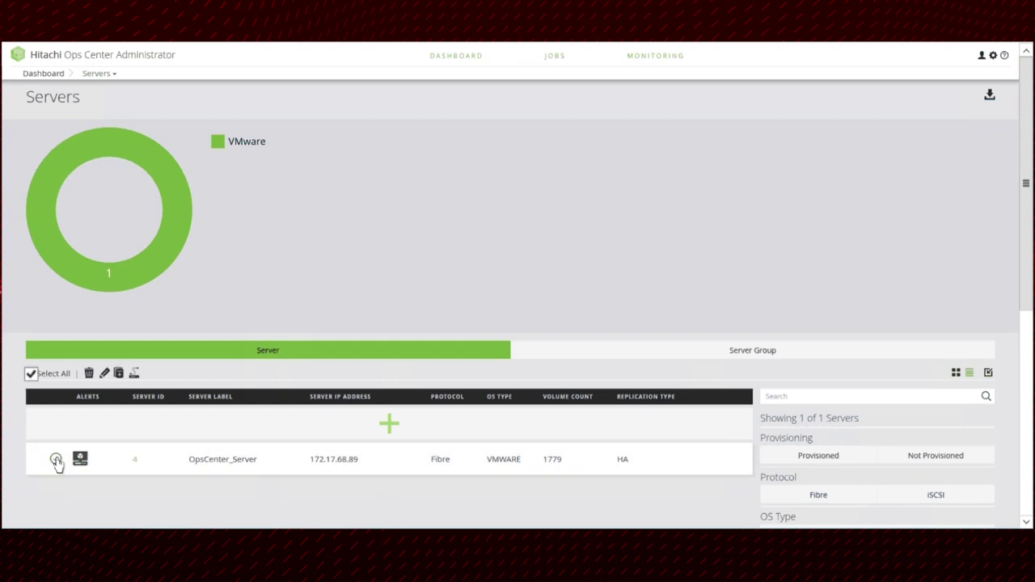
click(118, 373)
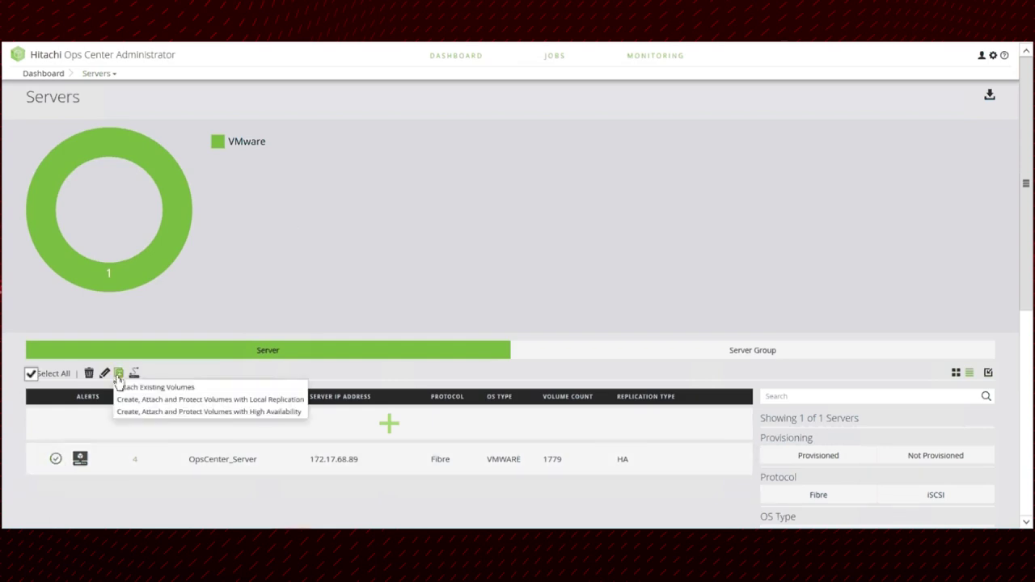
Start the high-availability volume wizard on EOS-10 (30049) and add a volume labelled Primaryvolume in pool HSA_orion
click(159, 415)
click(275, 226)
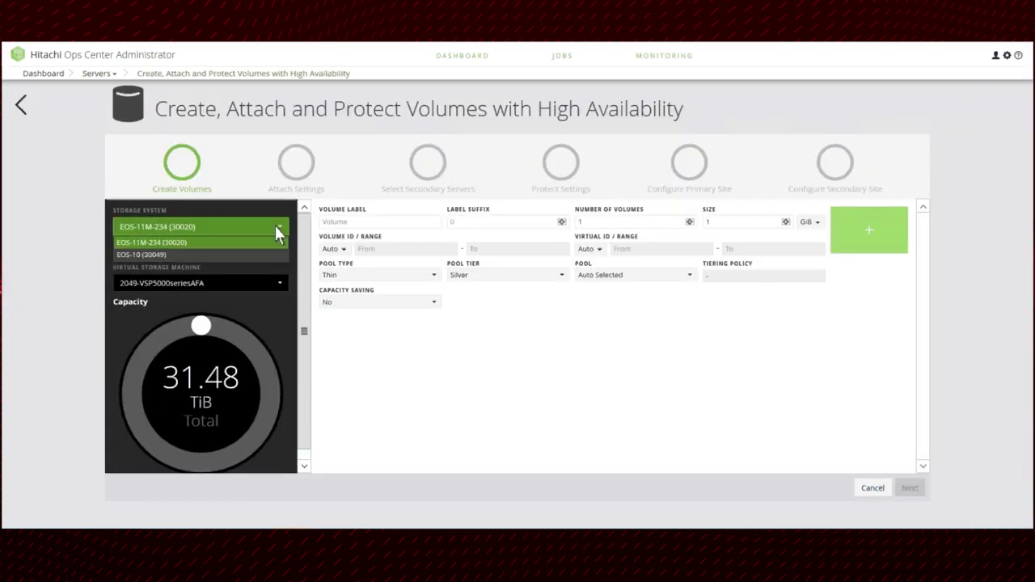
click(154, 254)
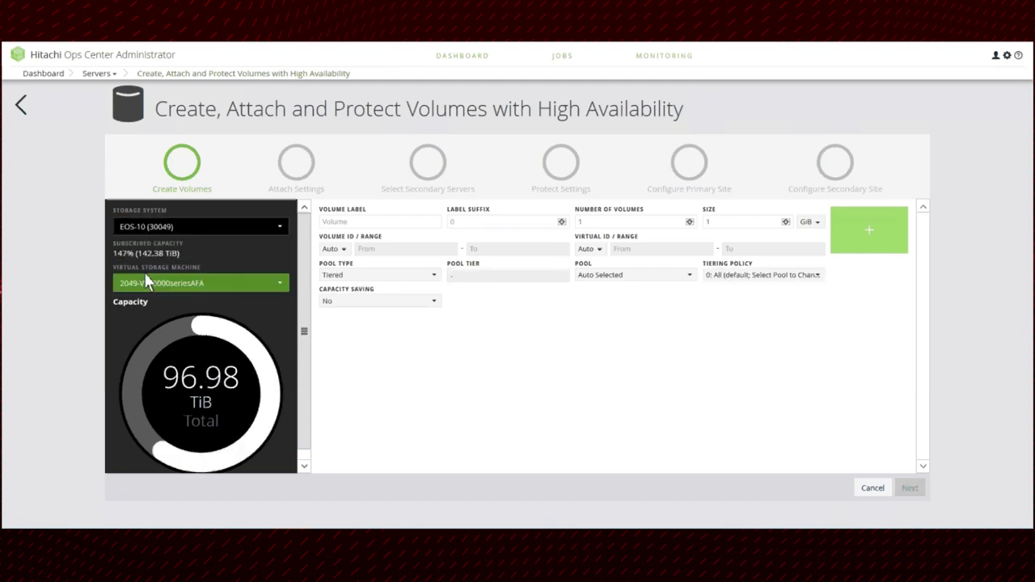
click(371, 221)
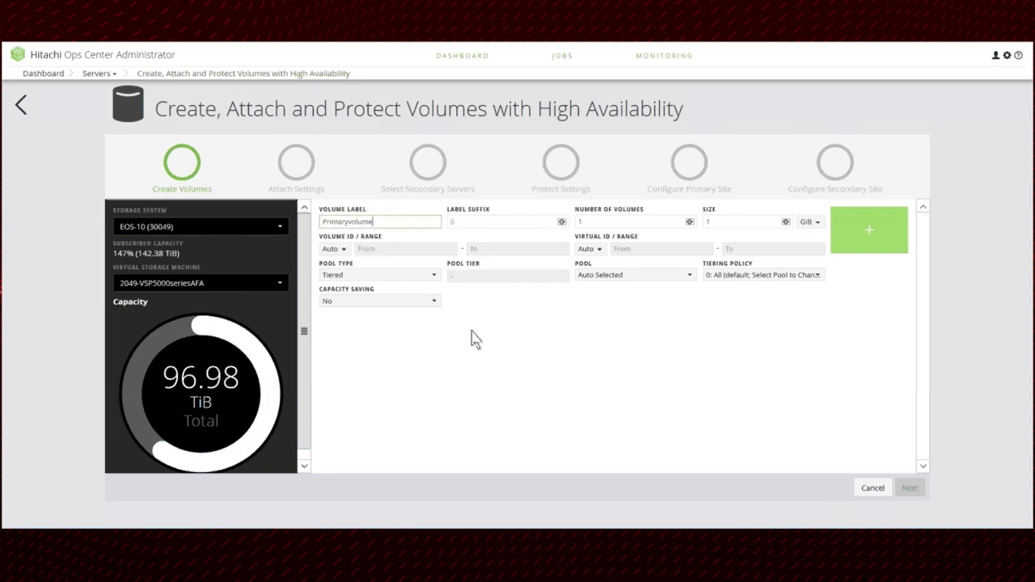
text(Primaryvolume)
click(685, 275)
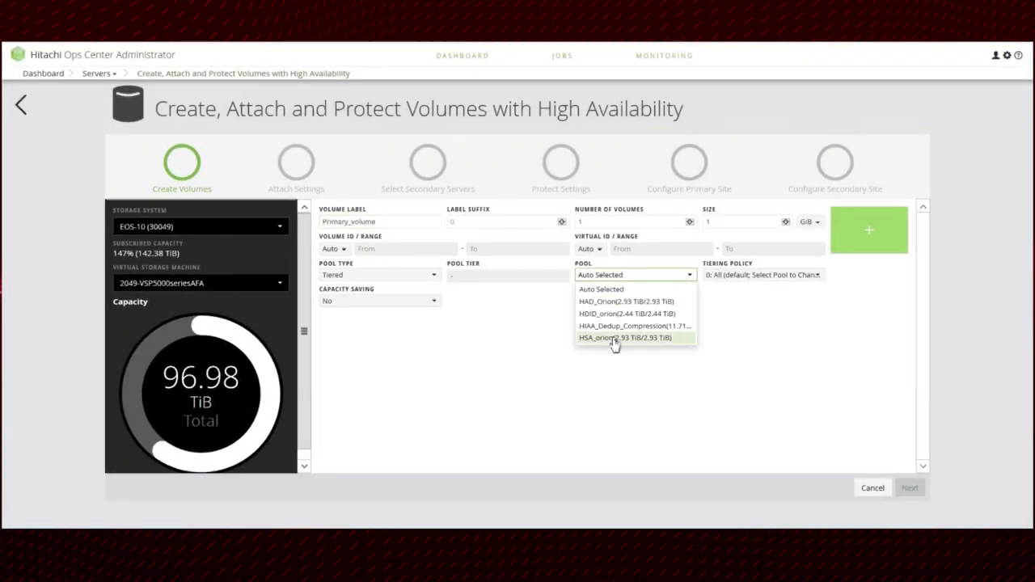
click(615, 338)
click(877, 231)
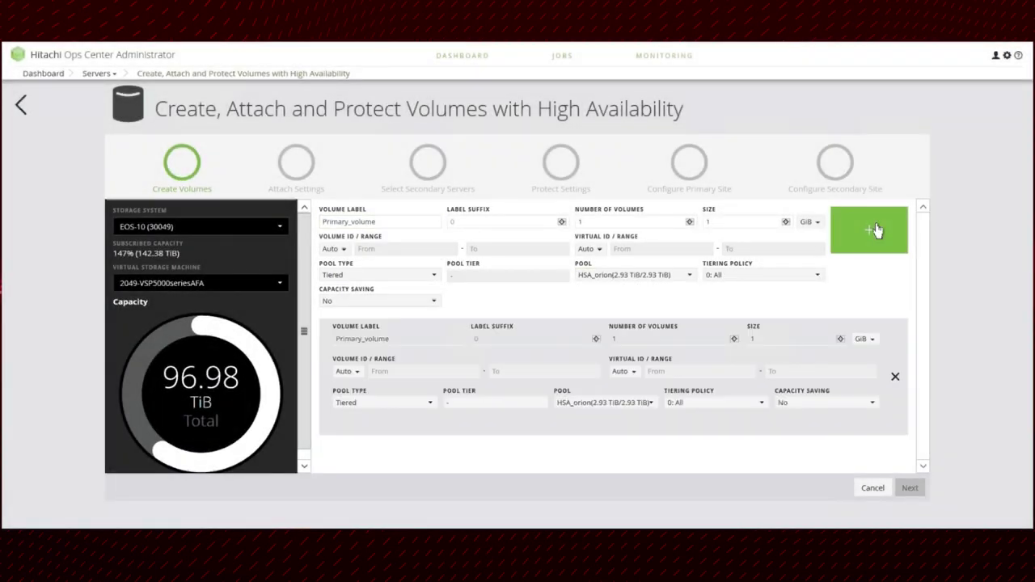
click(299, 191)
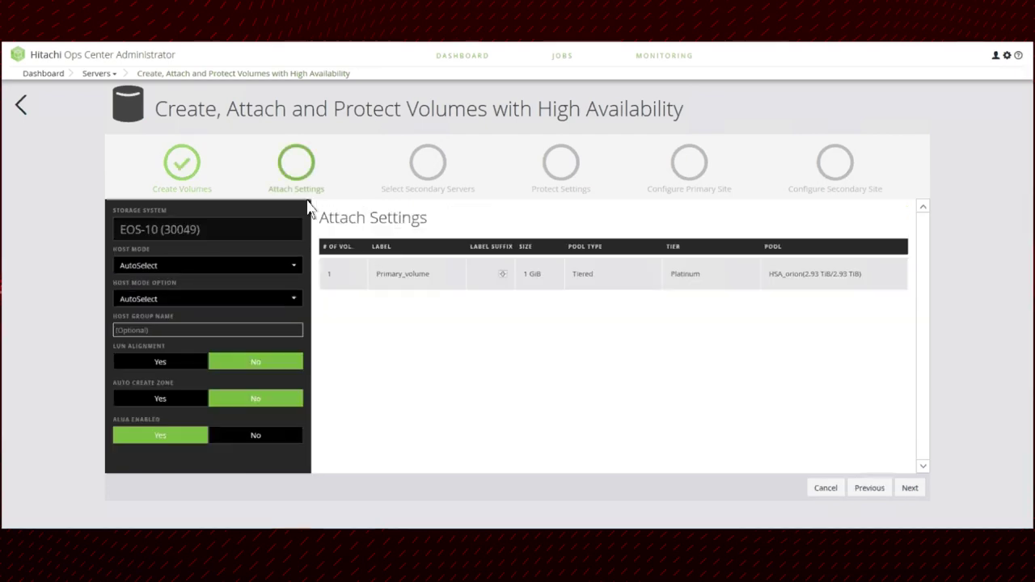
Set the host mode to LINUX in Attach Settings and continue to secondary servers
click(289, 267)
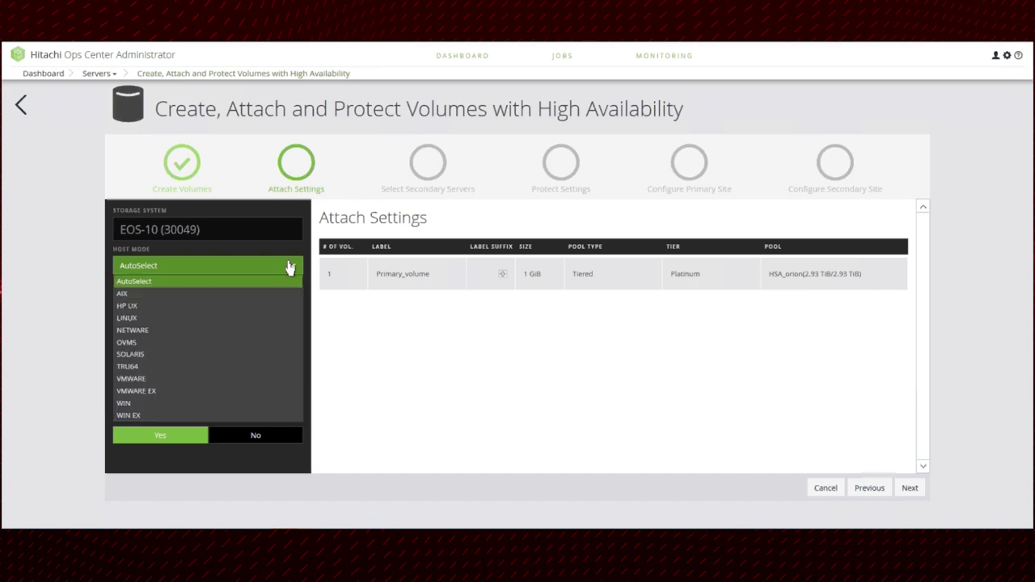
click(127, 319)
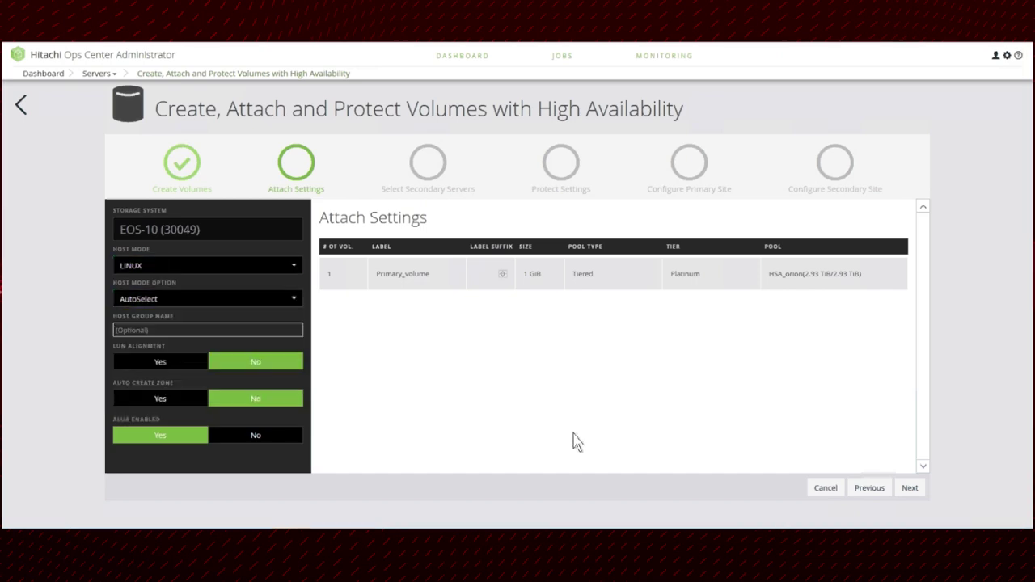
click(909, 488)
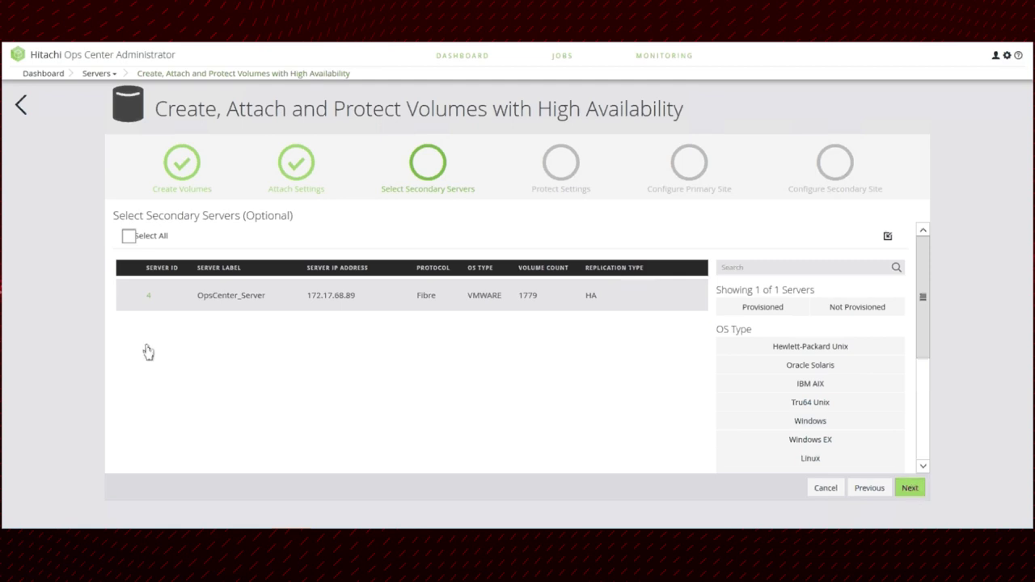
Keep EOS-11M-234 (30020) as the secondary storage and opt for a new replication group
click(909, 489)
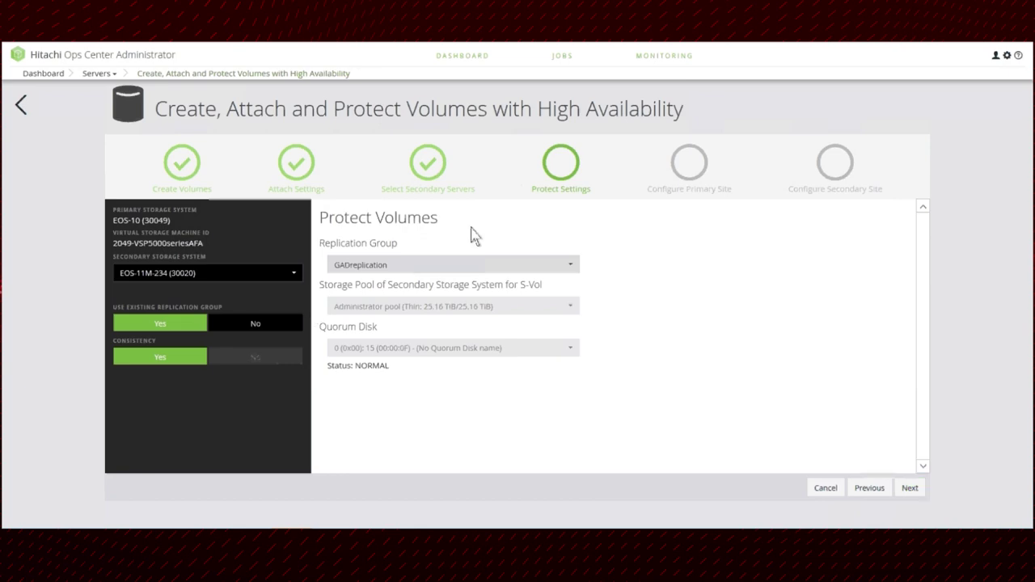
click(287, 275)
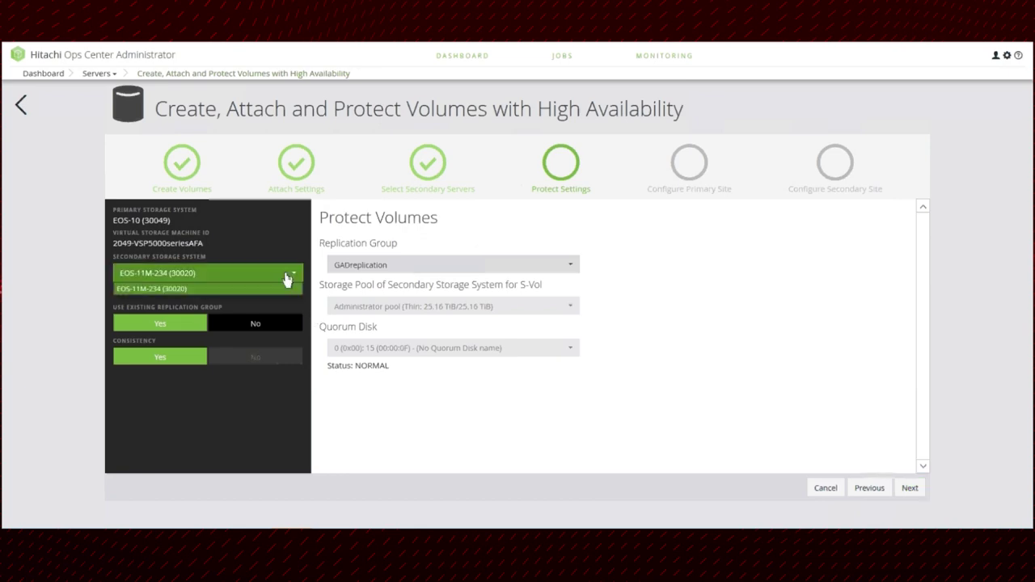
click(251, 288)
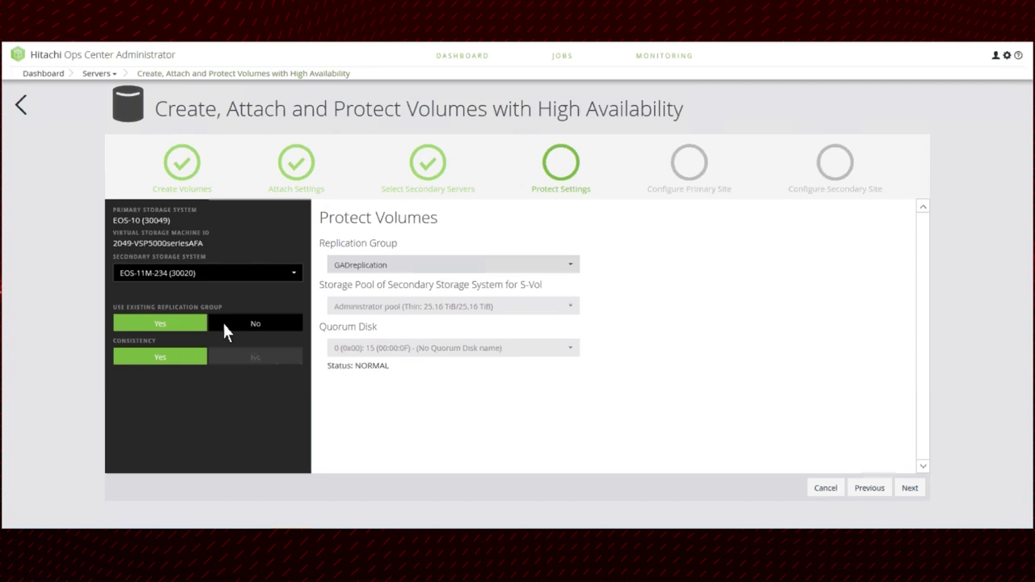
click(254, 328)
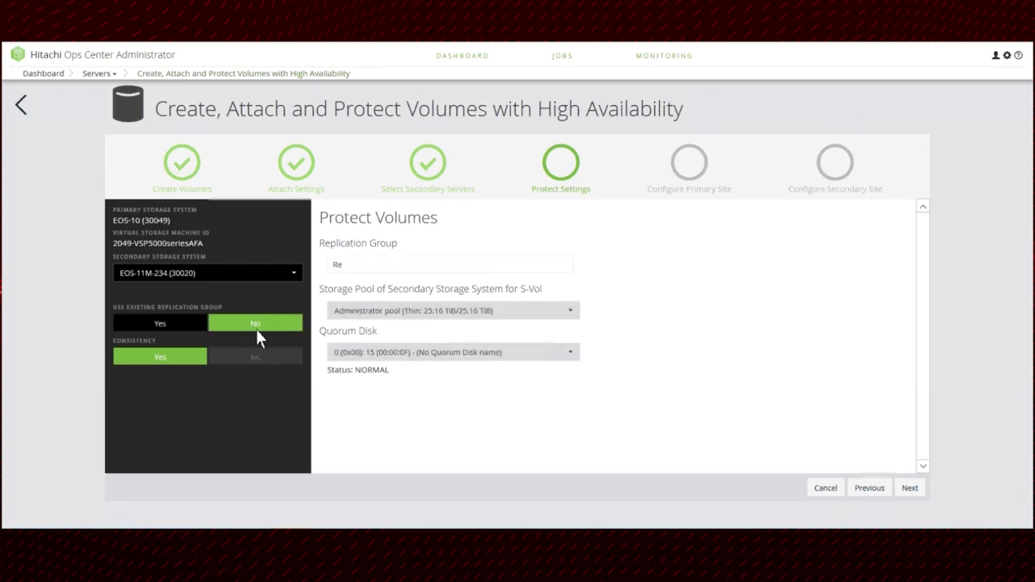
Name the replication group HApair_replication_group and keep the only quorum disk option
click(361, 265)
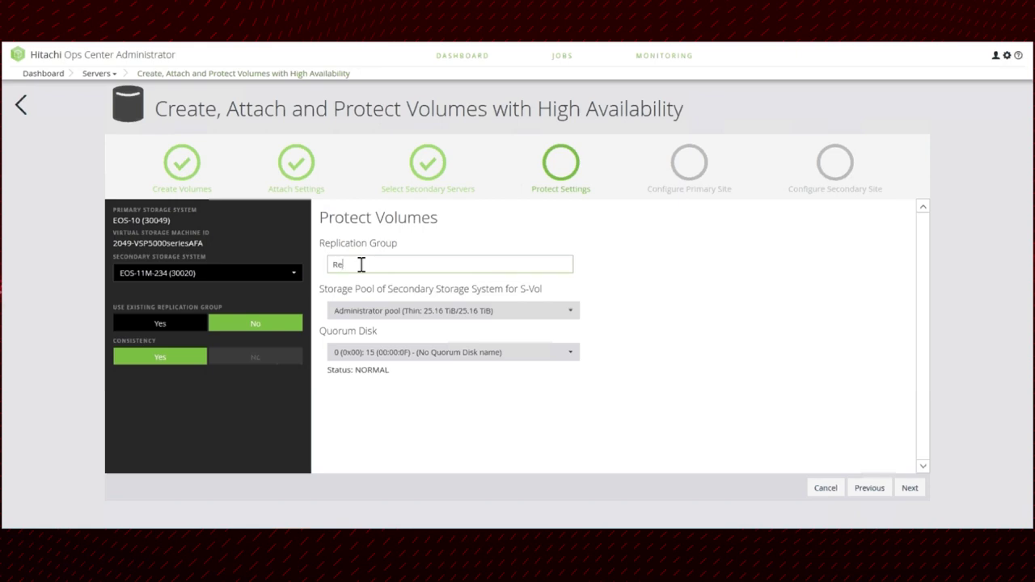
text(pl)
key(ctrl+a)
text(HApair_replication_group)
click(404, 360)
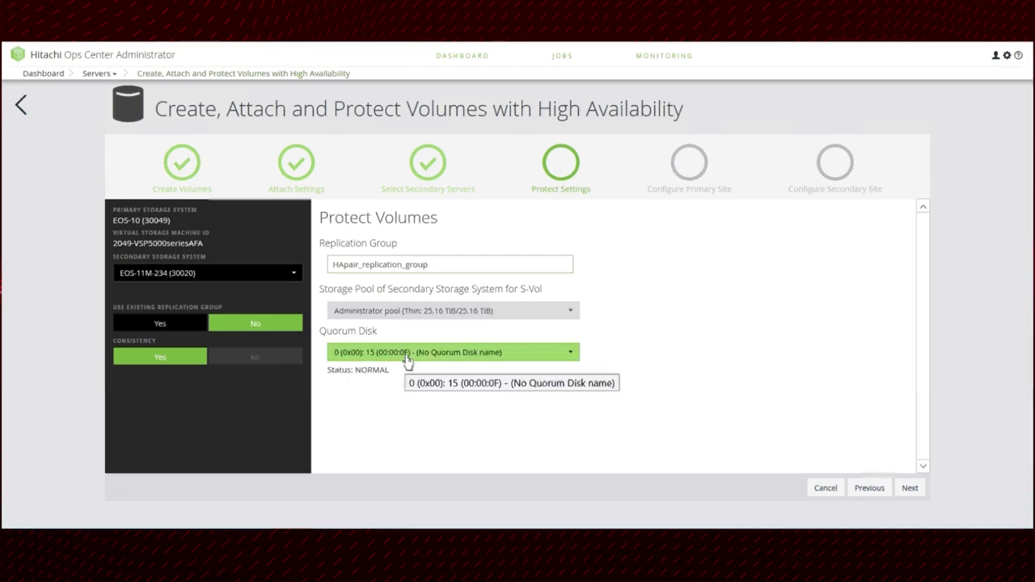
click(472, 414)
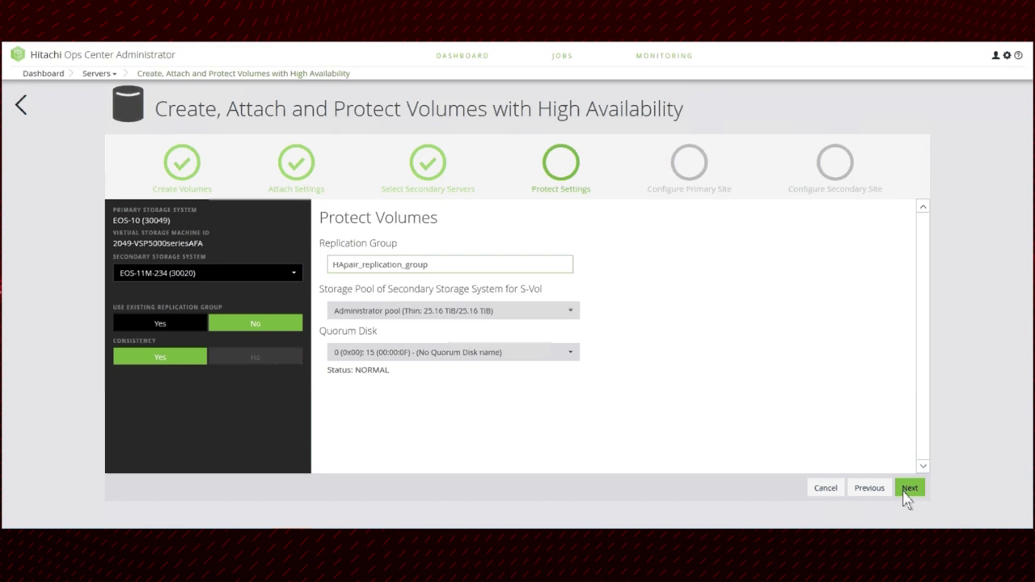
click(906, 493)
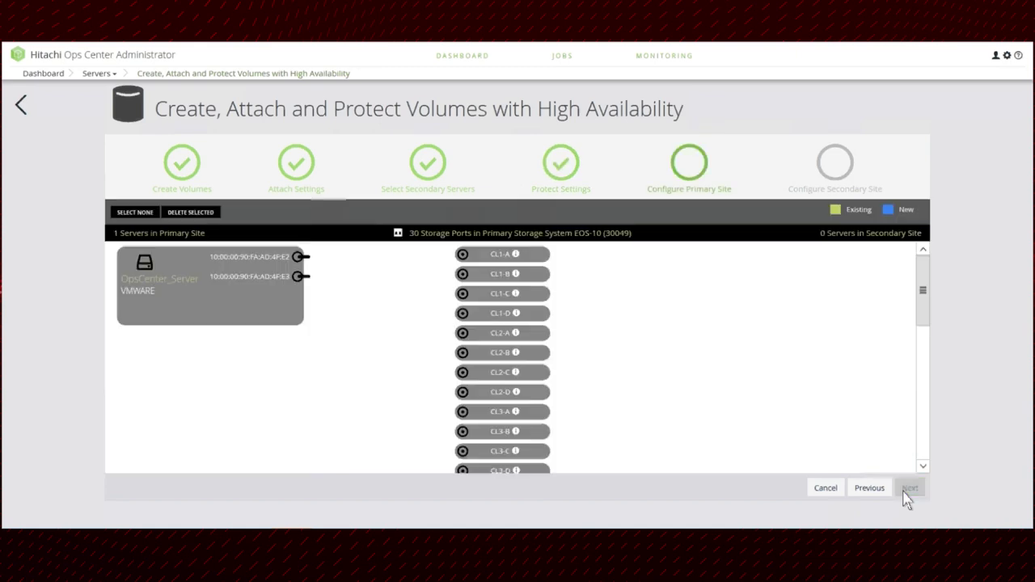
Connect the server's first port to storage port CL8-A on the EOS-10 primary site
click(298, 258)
scroll(923, 458, down, 5)
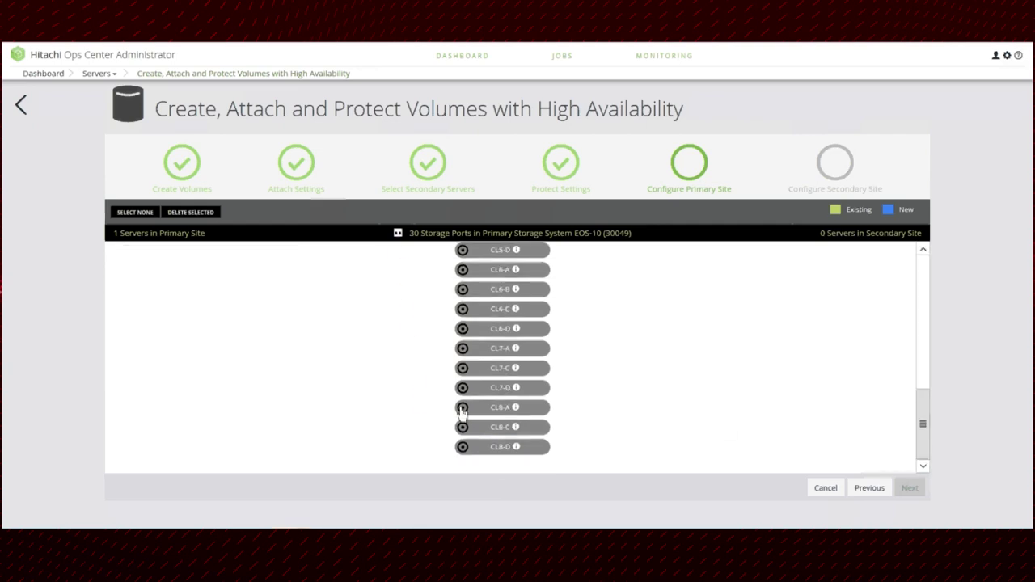
click(461, 408)
scroll(922, 300, up, 5)
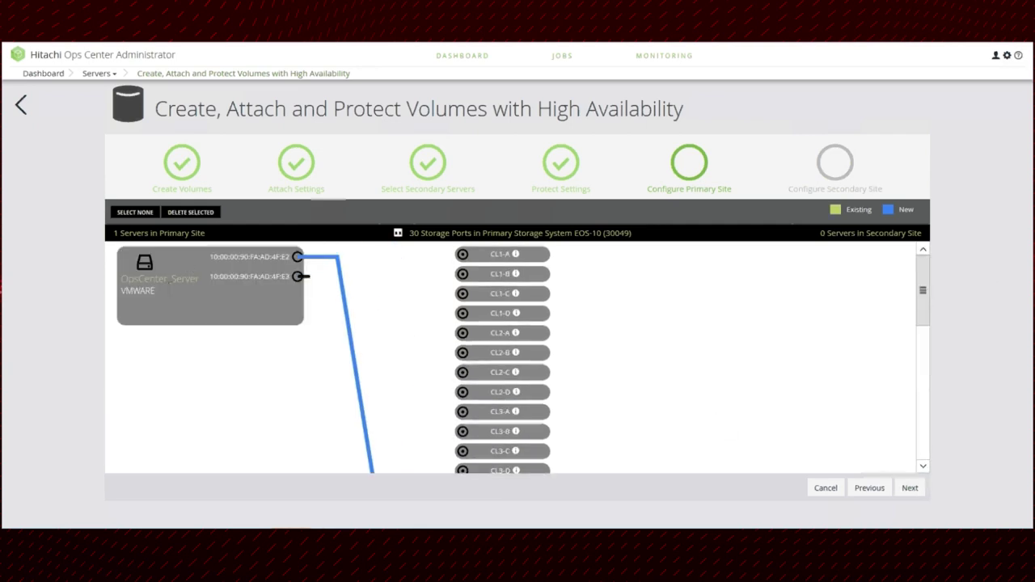
click(910, 489)
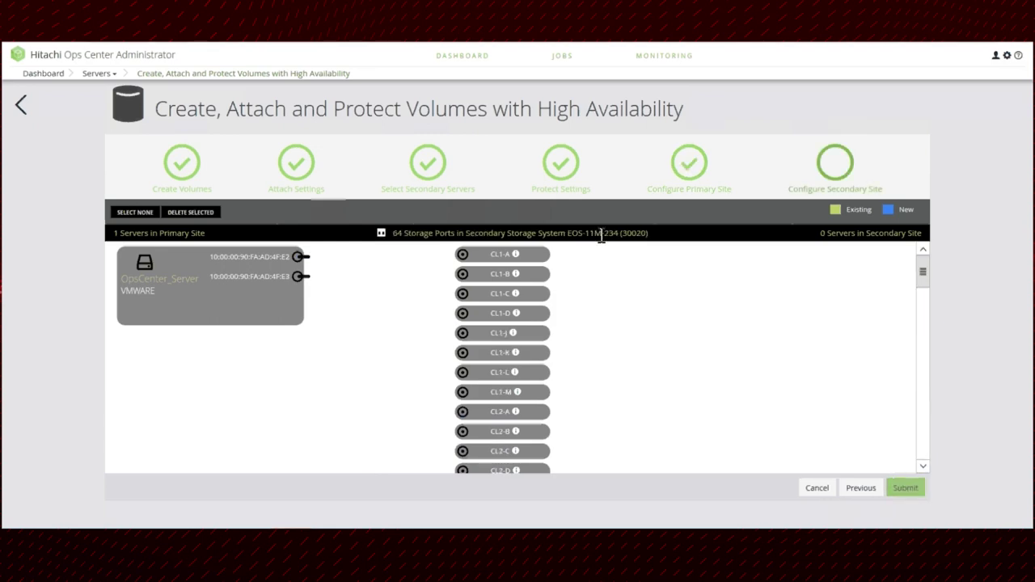
Connect the server's first port to CL1-A on EOS-11M-234 and submit the HA job
click(300, 259)
click(461, 254)
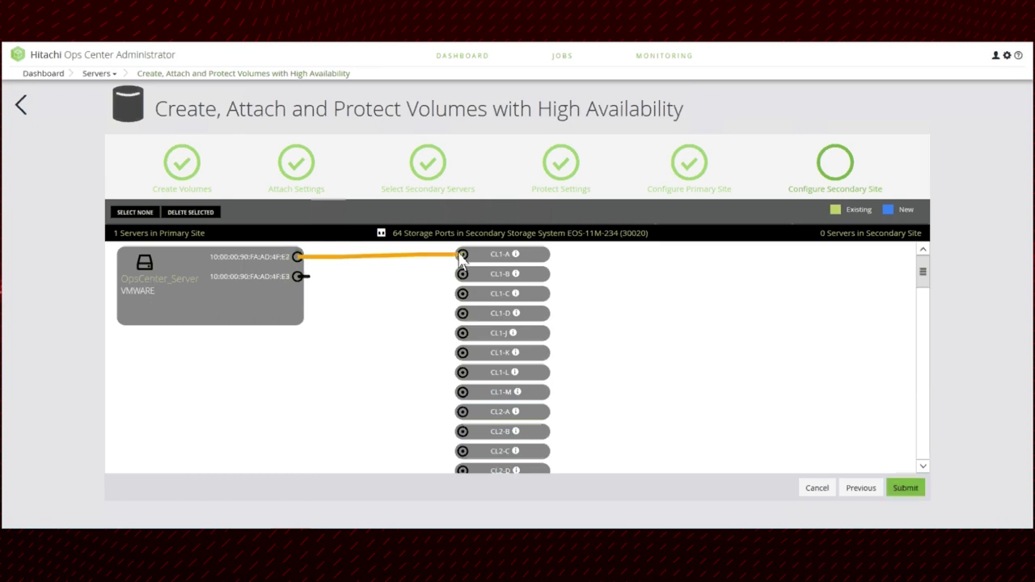
click(906, 488)
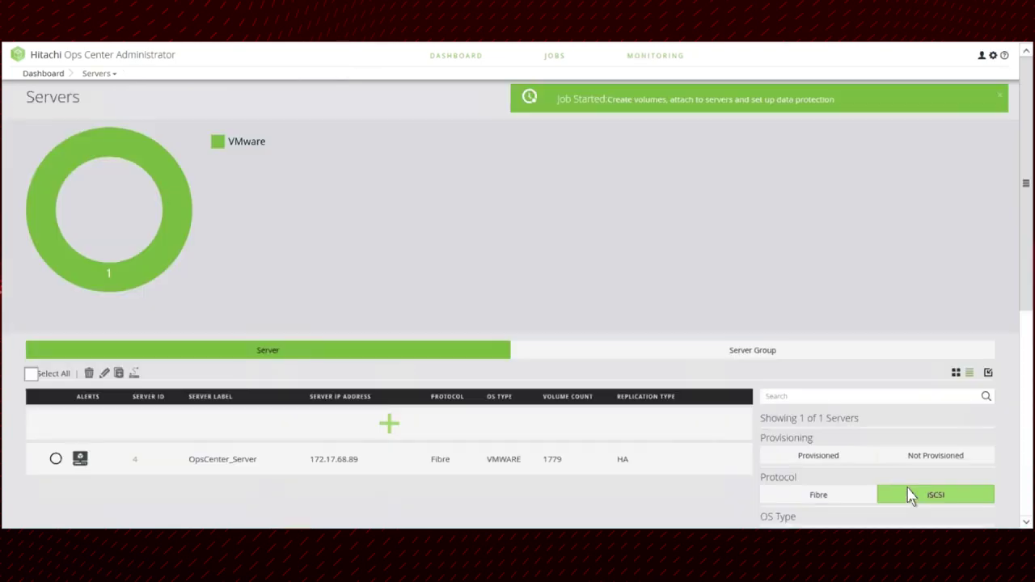
Check the jobs list, then open storage system EOS-10 (S/N 30049) and its replication groups
click(564, 65)
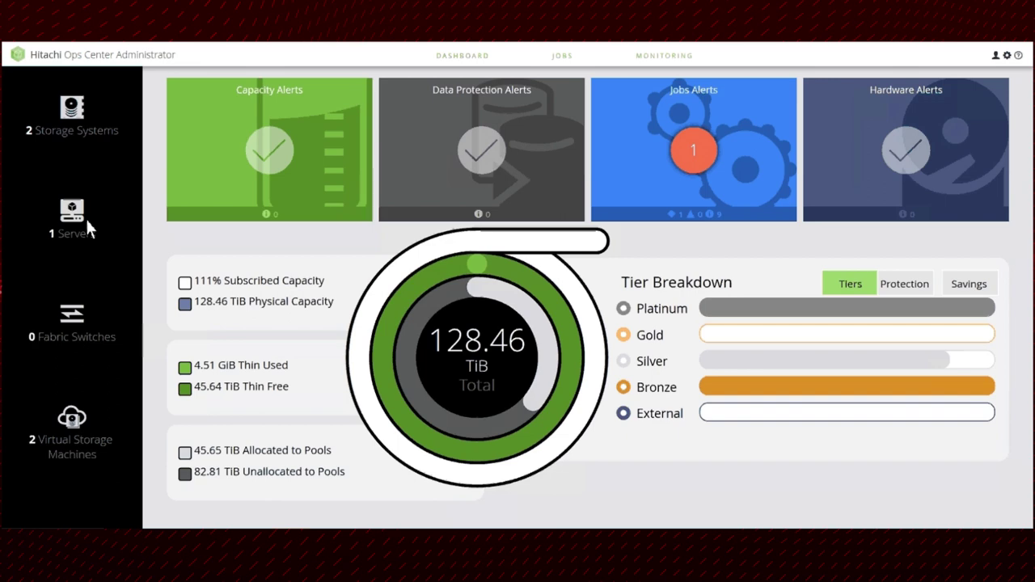
click(86, 119)
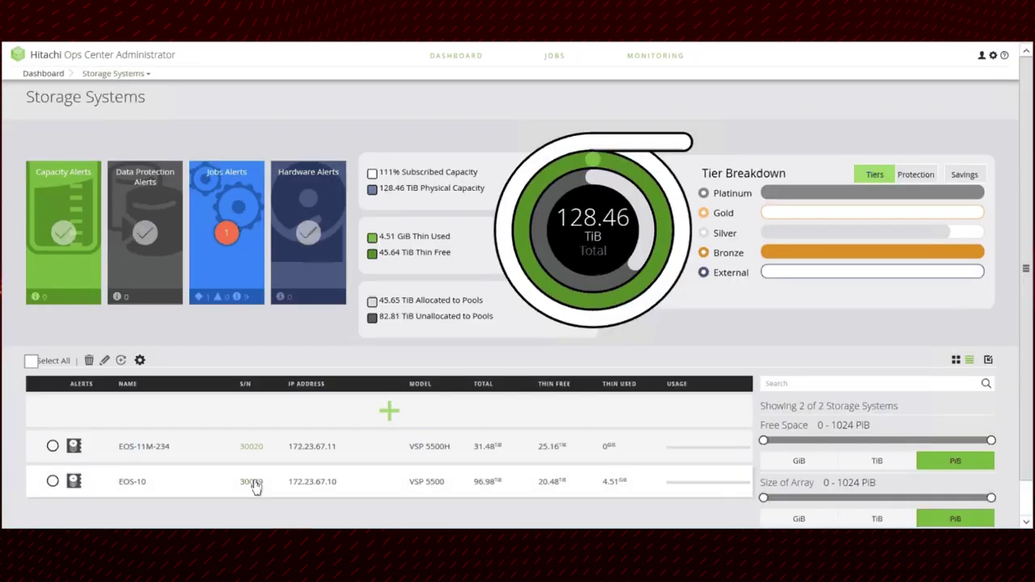
click(251, 481)
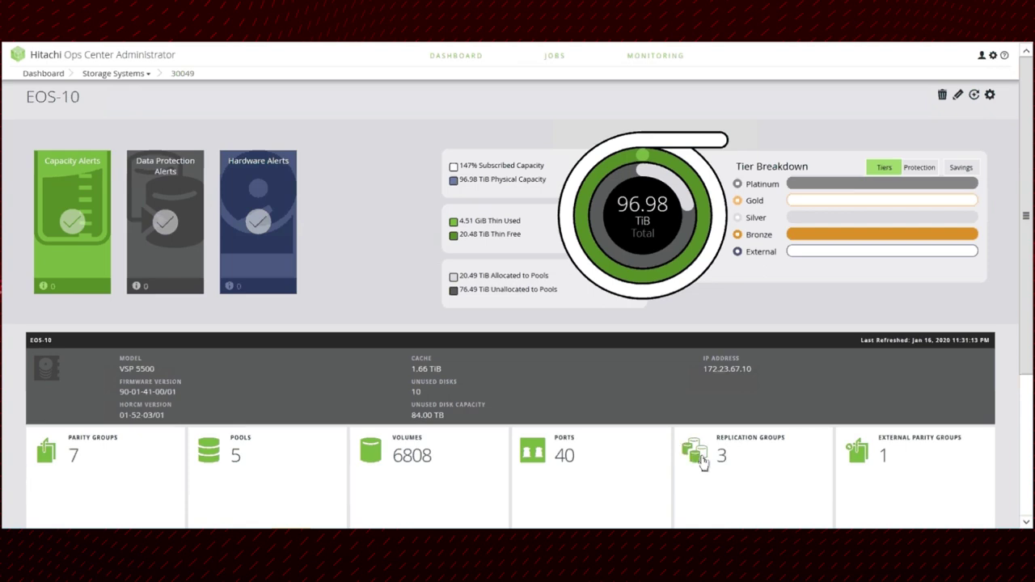
click(702, 459)
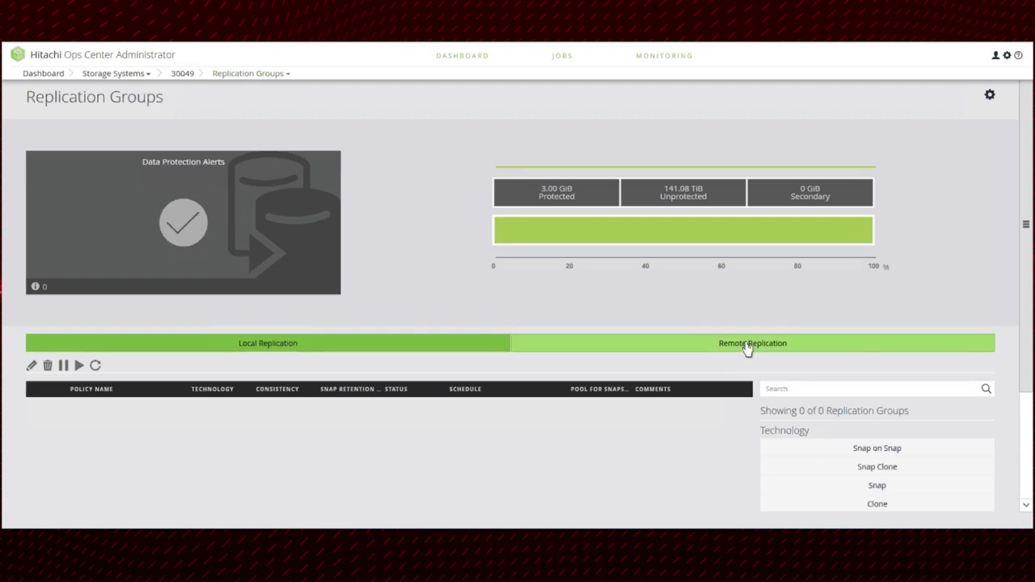
Show EOS-10's Remote Replication groups and expand HApair_replication_group to confirm PAIR status
click(748, 348)
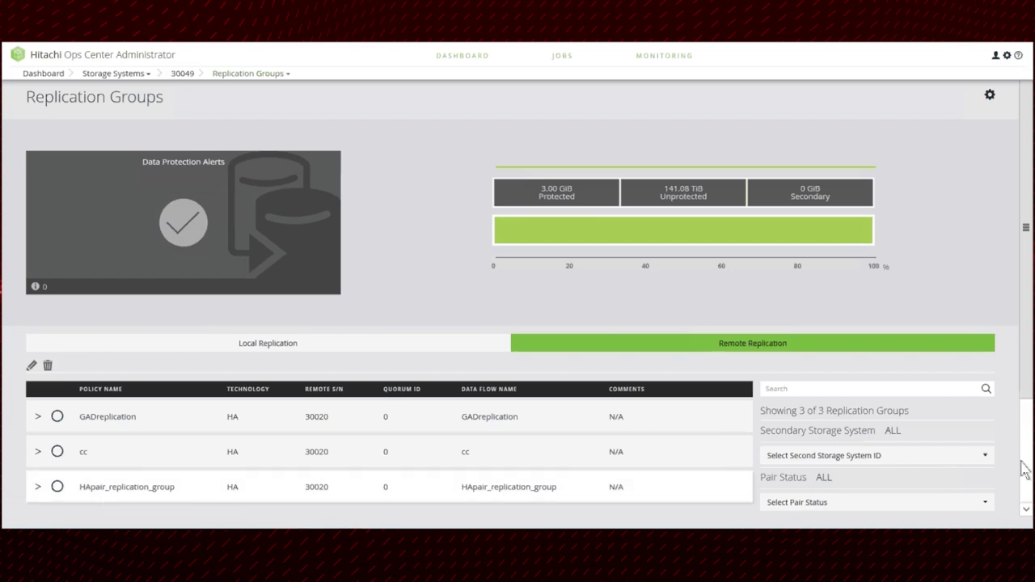
scroll(37, 485, down, 1)
click(36, 407)
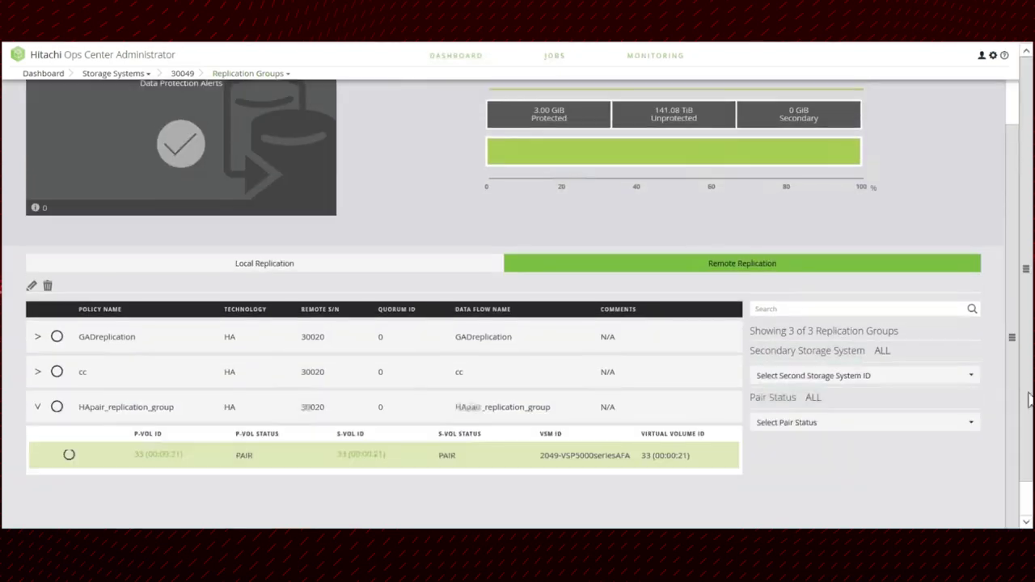